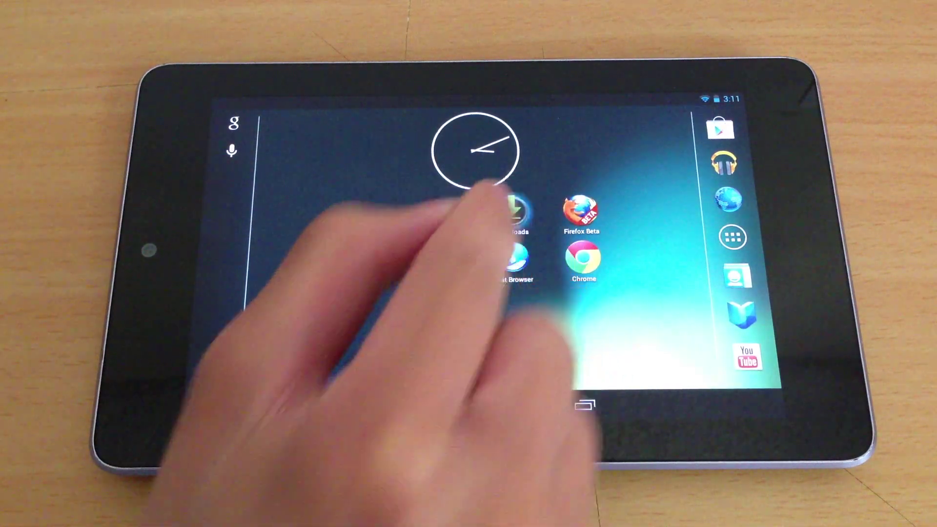
Step: Install Adobe Flash Player 11.1 from install_flash_player_ics.apk in Downloads, then return to the home screen
left_click(513, 220)
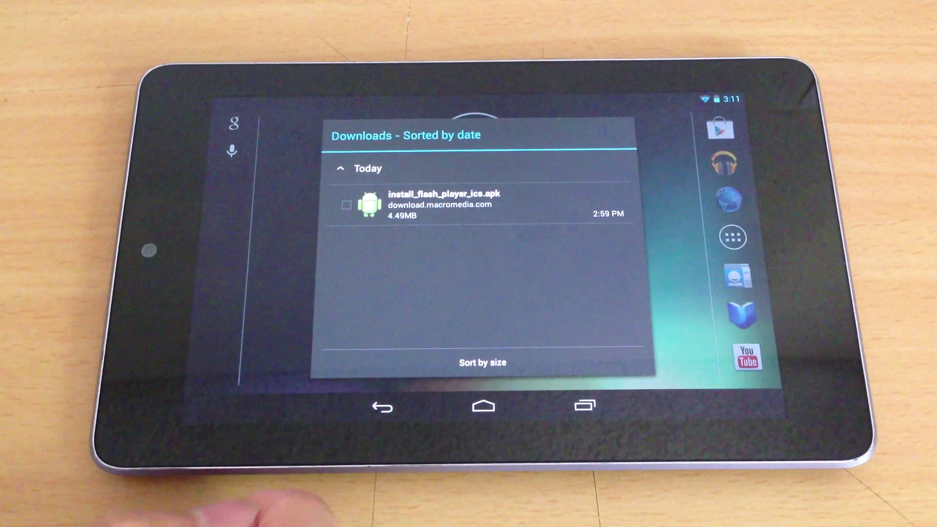
left_click(445, 205)
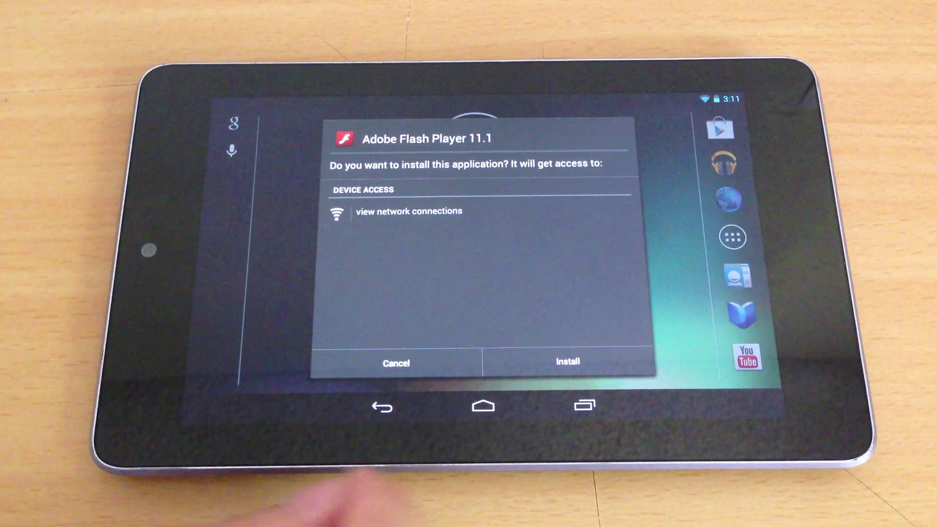
left_click(567, 361)
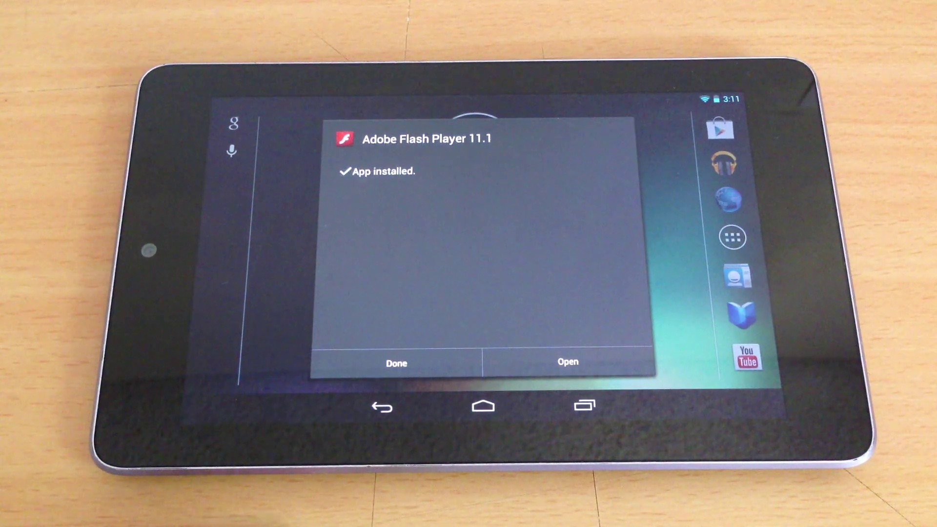
left_click(396, 363)
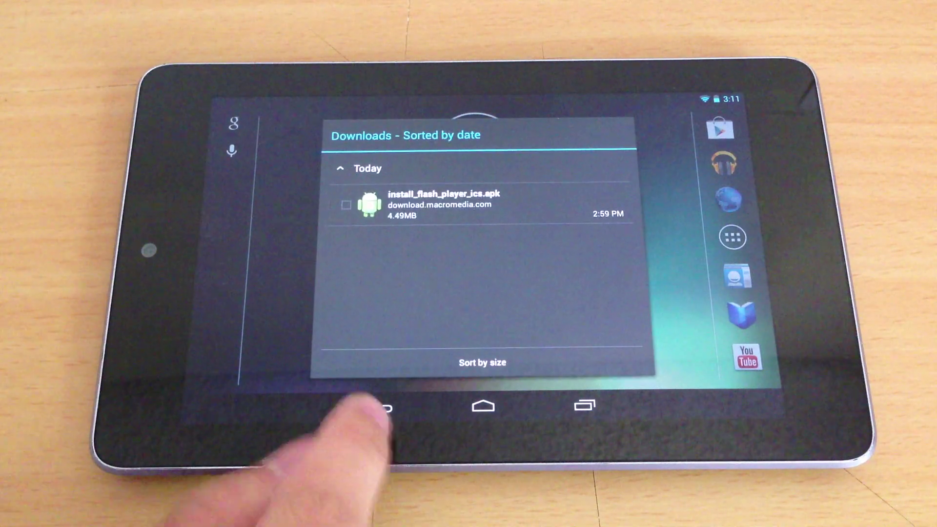
left_click(382, 407)
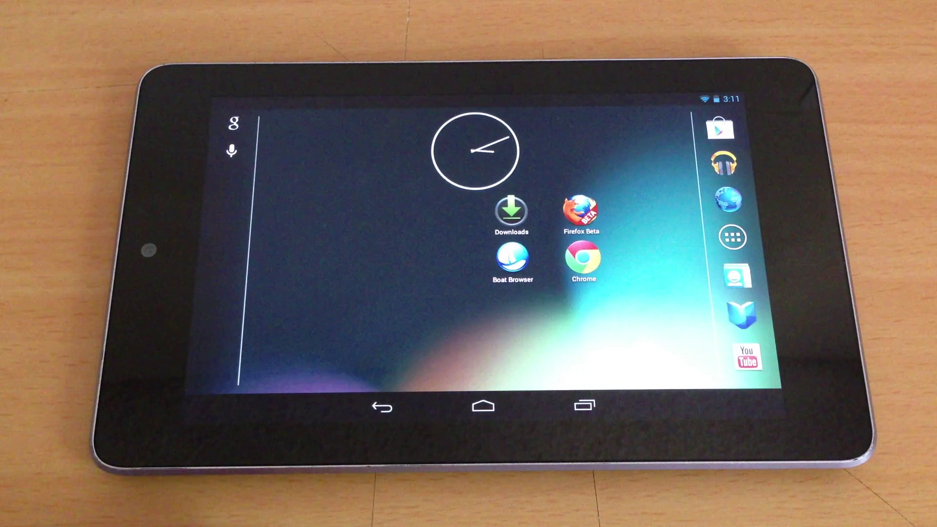
Step: In Firefox Beta, open the 'YouTubers React to Try to Watch This Without Laughing or Grinning' video from Top sites
left_click(511, 212)
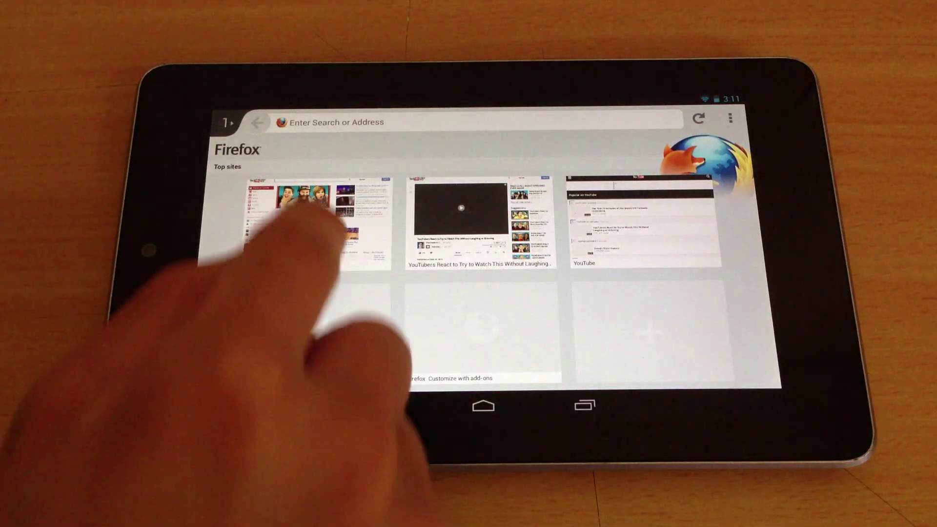
left_click(319, 223)
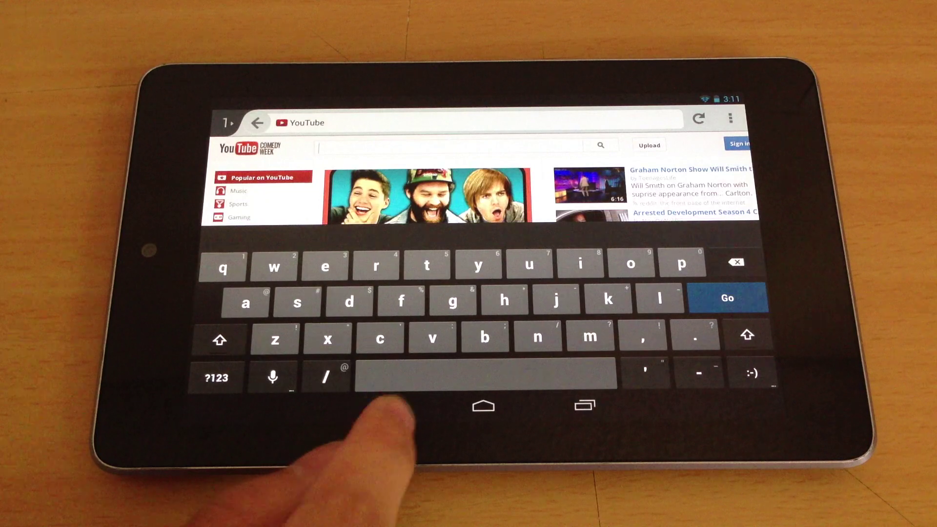
left_click(381, 407)
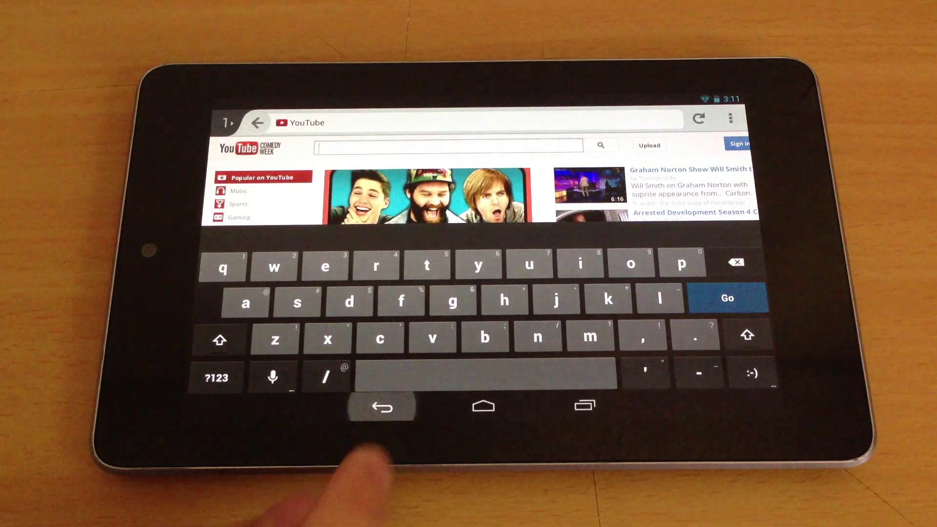